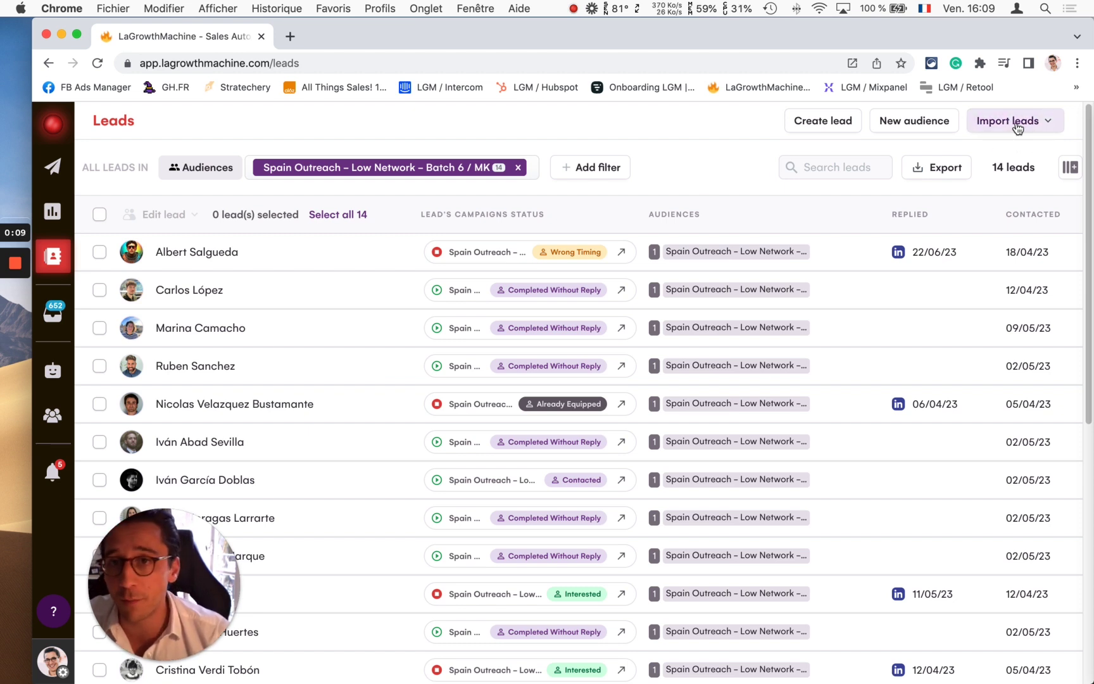
- Glance at the filter and audience lists, then bring up the Import leads steps panel
{"action": "left_click", "coordinate": [597, 169]}
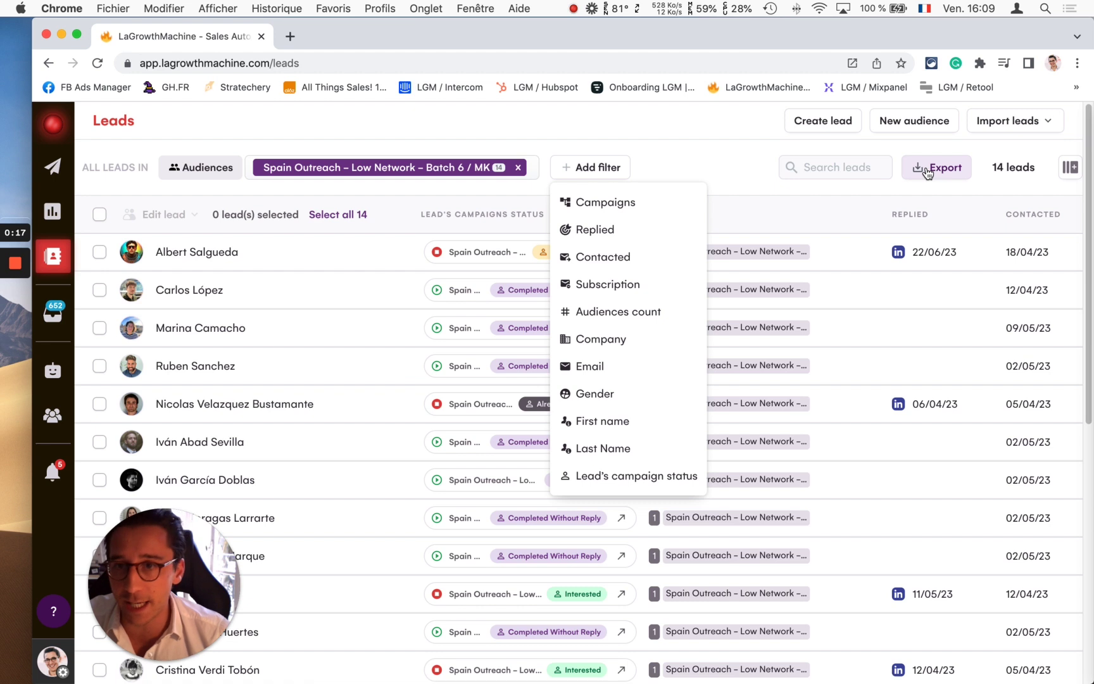
{"action": "left_click", "coordinate": [737, 143]}
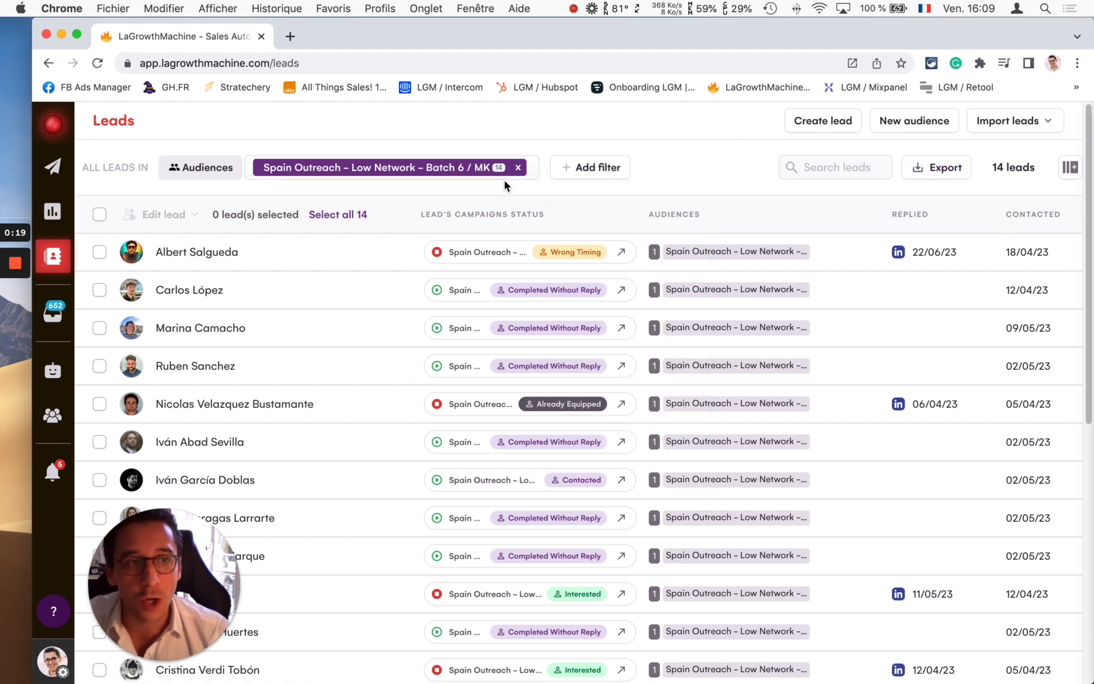
{"action": "left_click", "coordinate": [531, 167]}
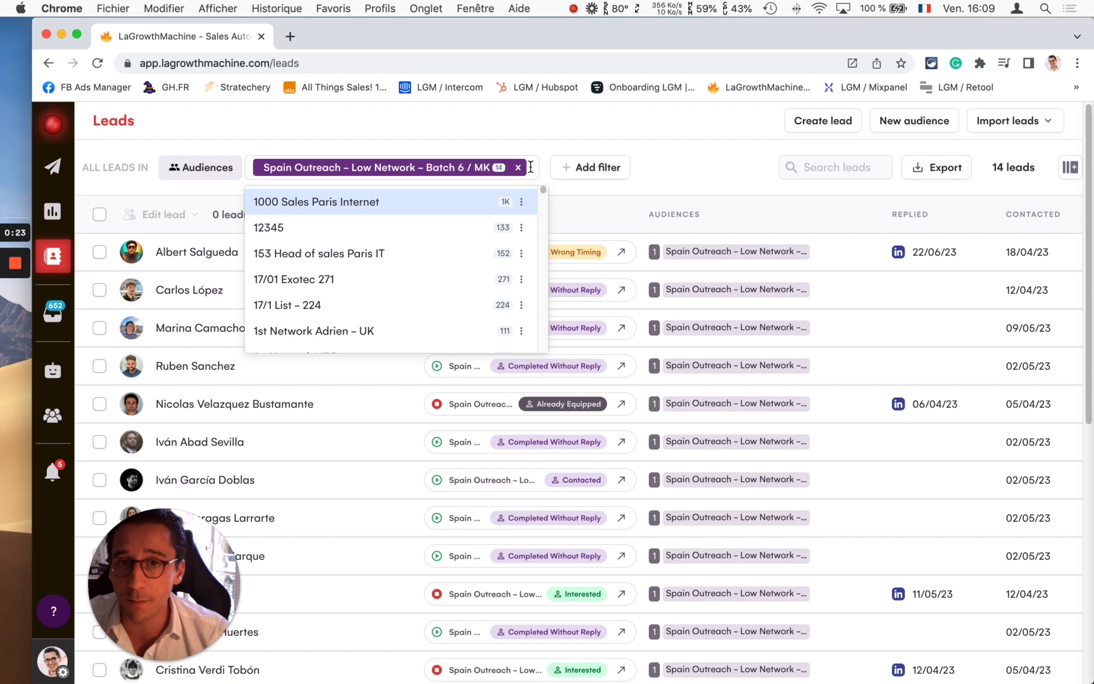
{"action": "left_click", "coordinate": [988, 124]}
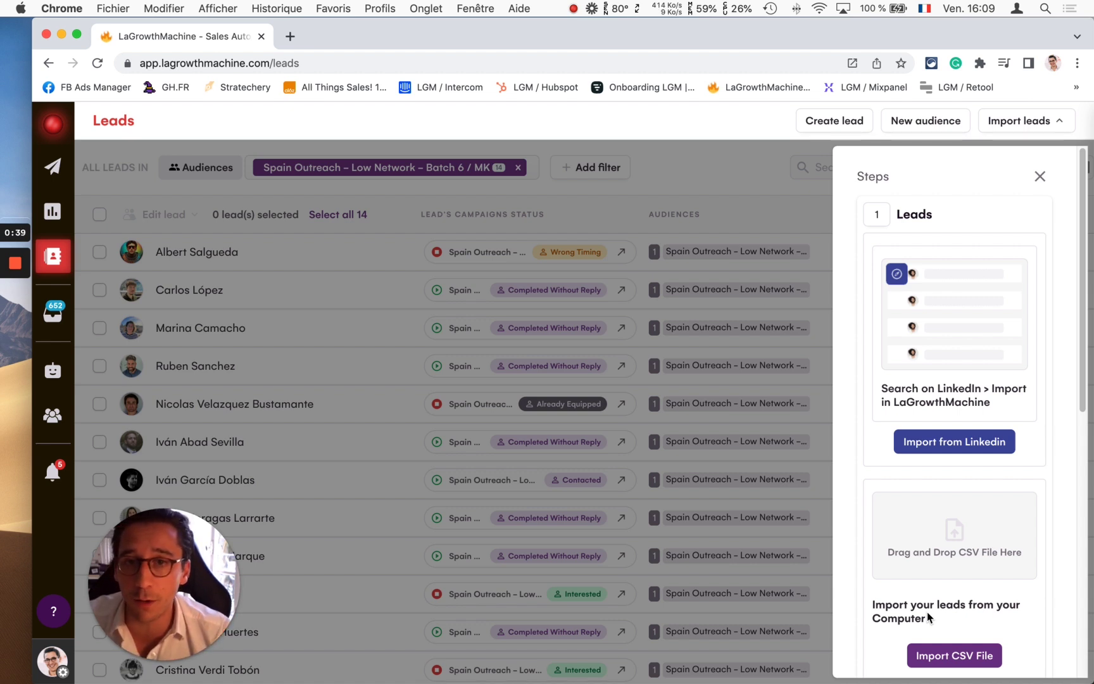
- Scroll through the LinkedIn search and CSV upload import options and back up
{"action": "scroll", "coordinate": [926, 612], "scroll_direction": "down", "scroll_amount": 1}
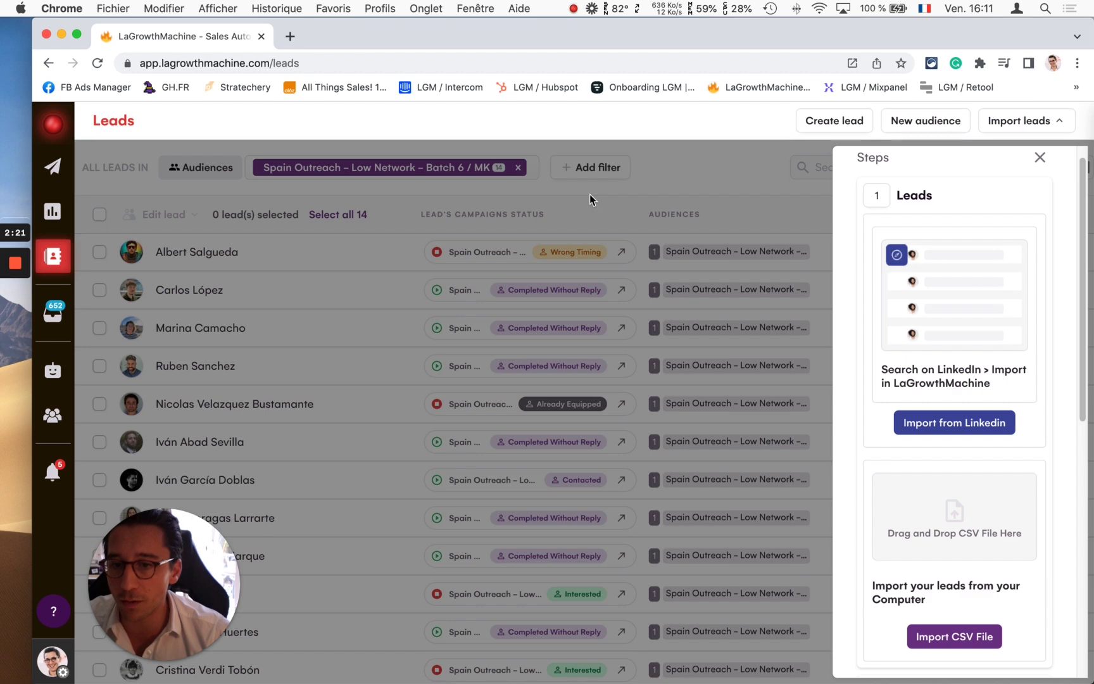
{"action": "scroll", "coordinate": [1058, 222], "scroll_direction": "up", "scroll_amount": 1}
- Dismiss the Import leads panel and show the filter choices over the 14 Spain Outreach leads
{"action": "left_click", "coordinate": [1039, 176]}
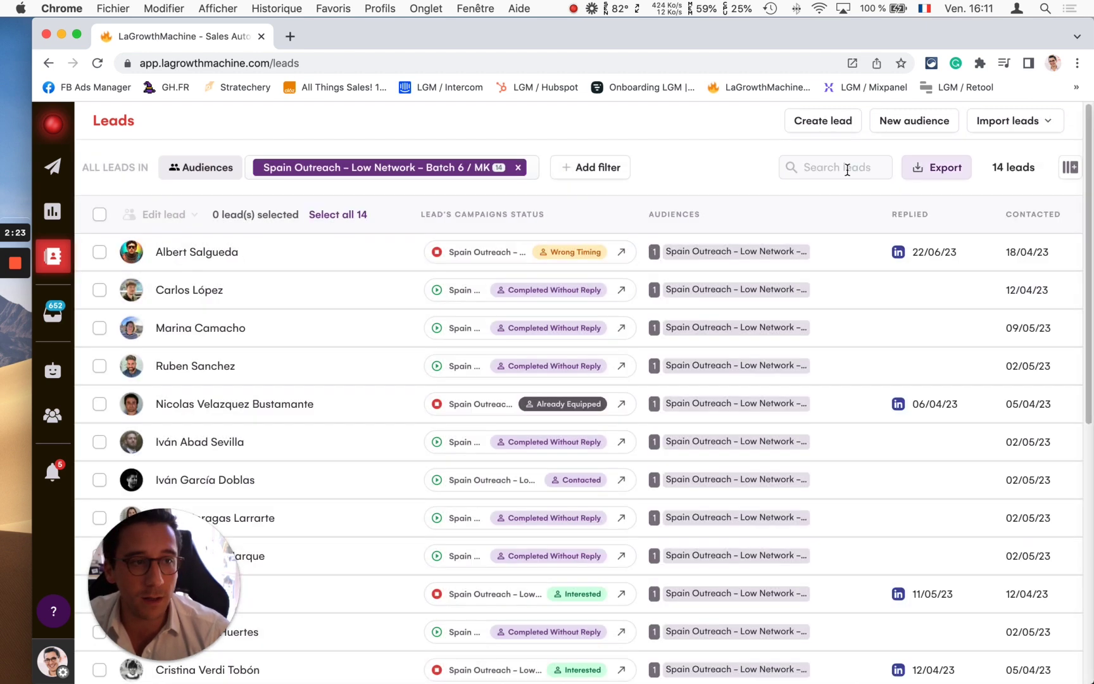
{"action": "left_click", "coordinate": [609, 179]}
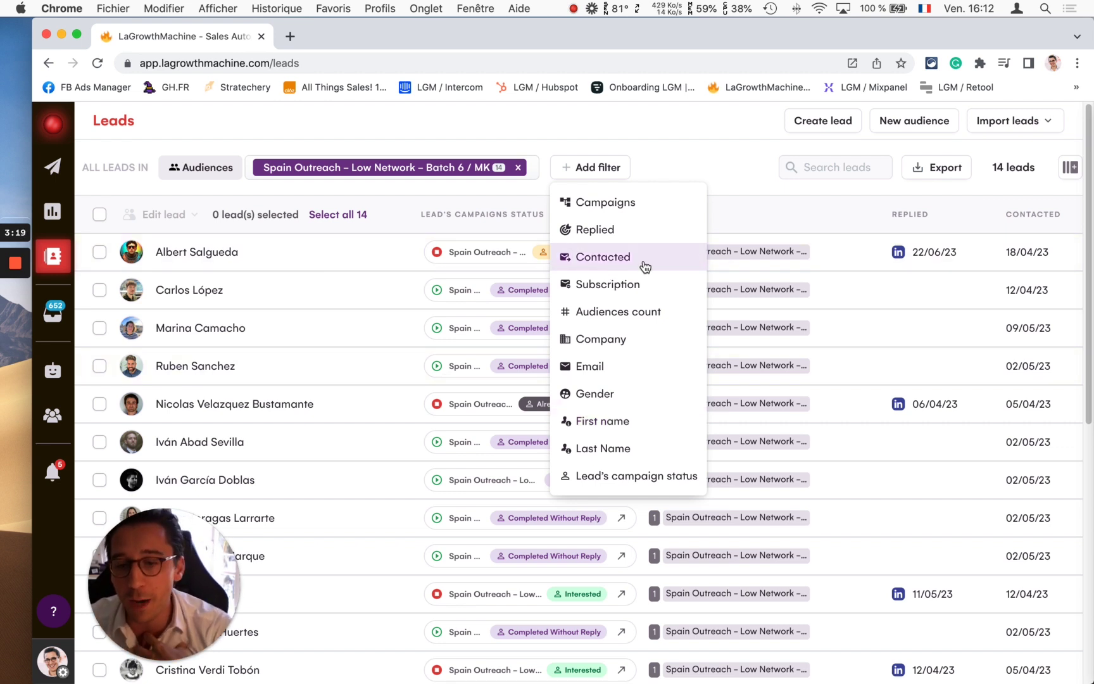
- Add a Replied filter set to Has Replied on the Spain Outreach leads
{"action": "left_click", "coordinate": [643, 230]}
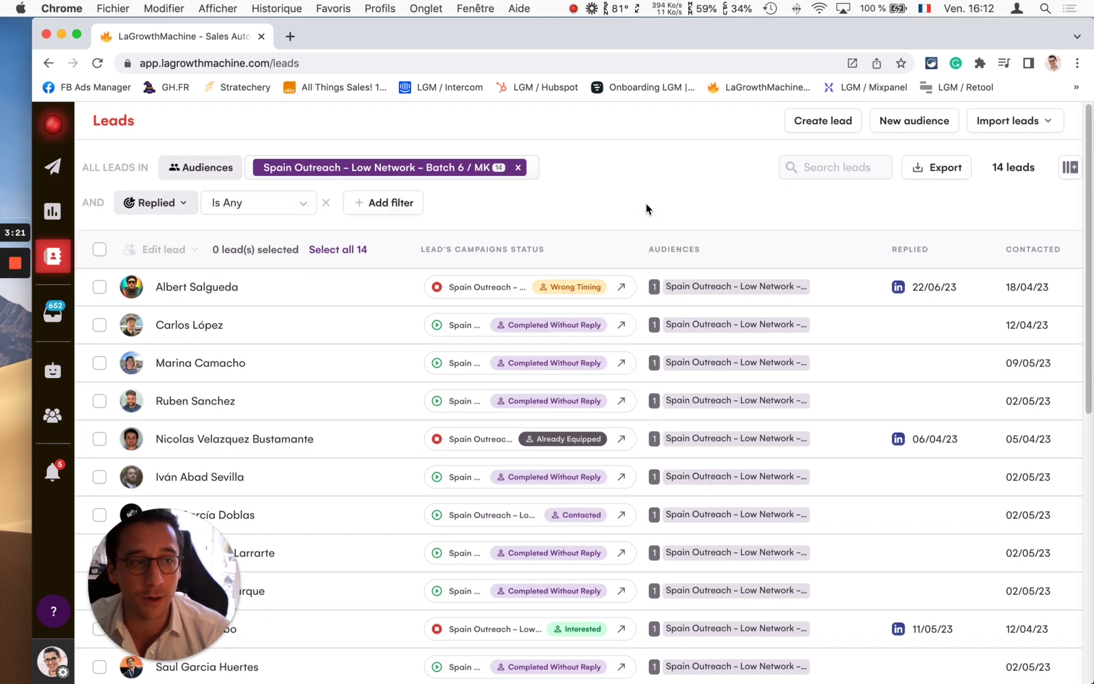
{"action": "left_click", "coordinate": [277, 204]}
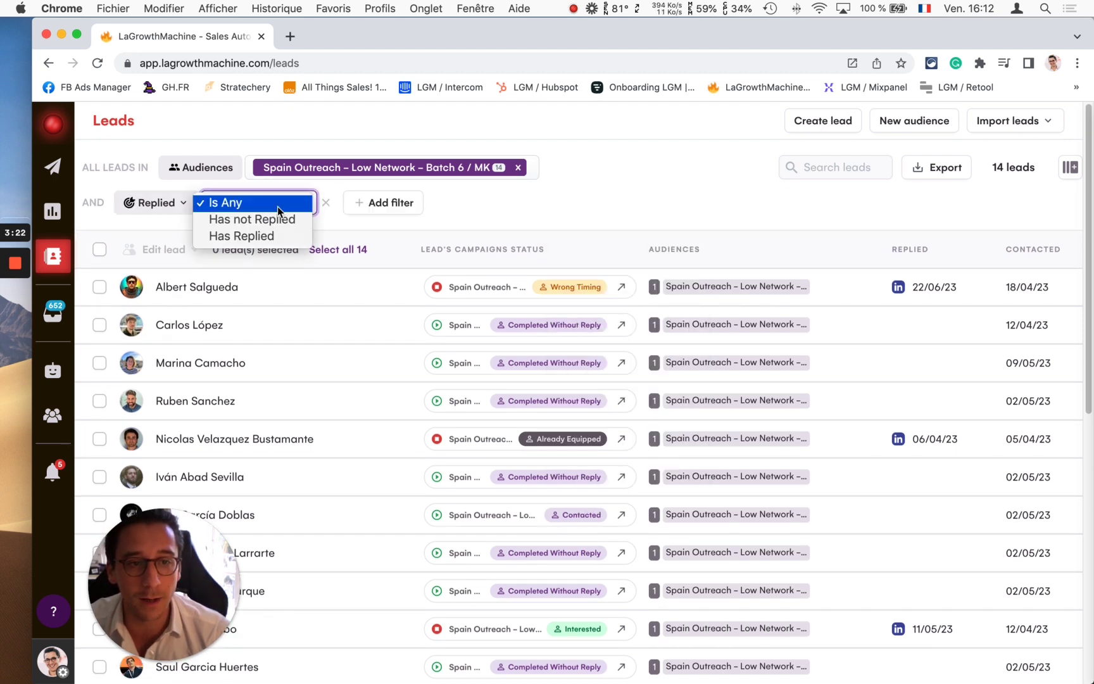
{"action": "left_click", "coordinate": [265, 236]}
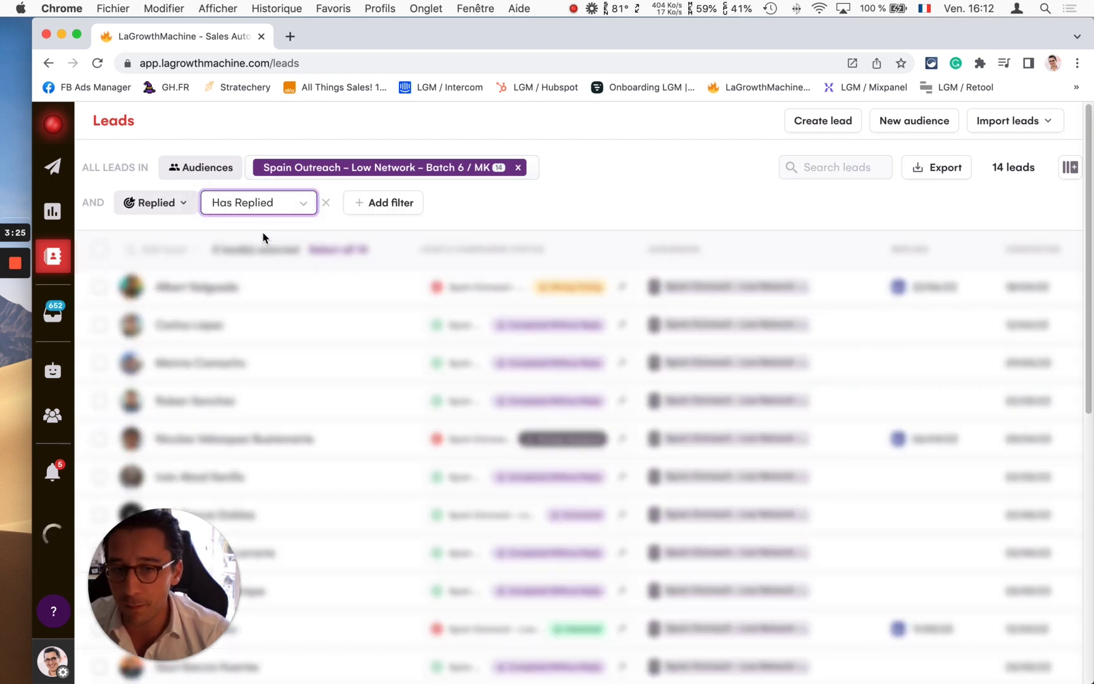
- Select all four replied leads and open the Edit lead menu at Remove from audience
{"action": "left_click", "coordinate": [340, 248]}
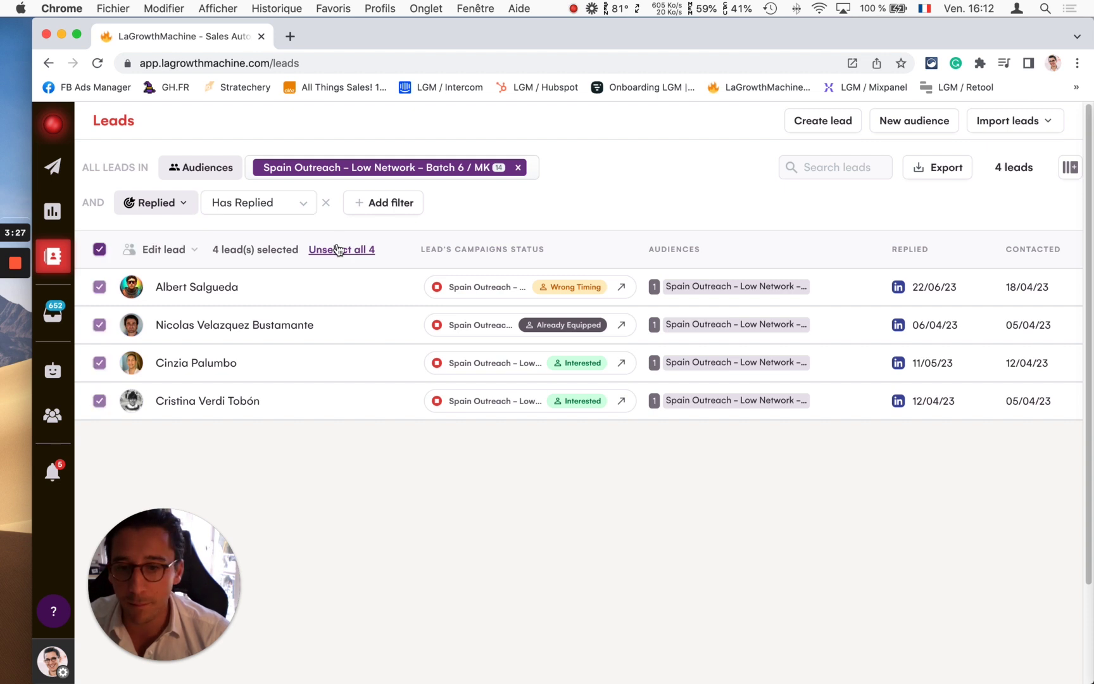
{"action": "left_click", "coordinate": [164, 249]}
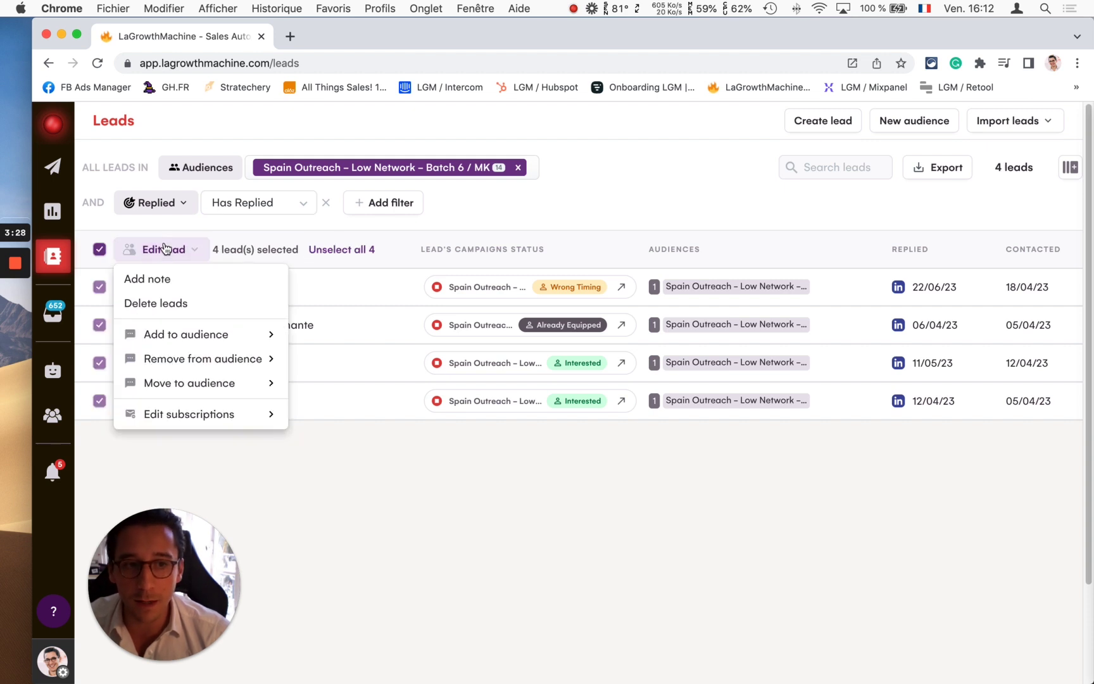
{"action": "left_click", "coordinate": [167, 359]}
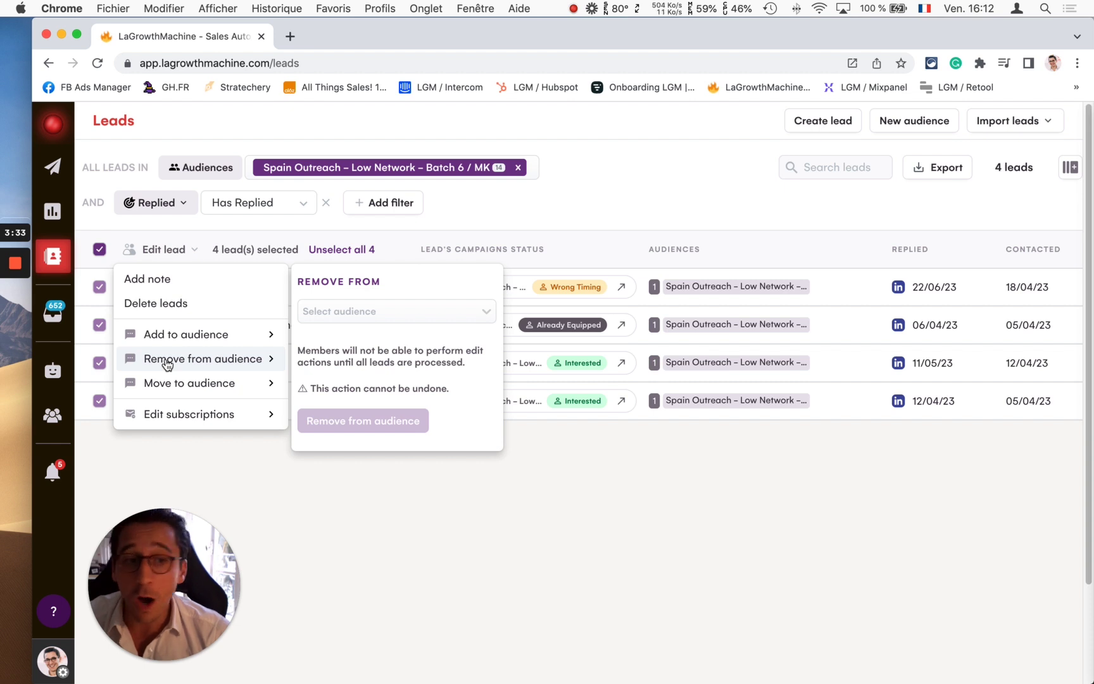
- Look over Edit subscriptions and Add to audience, close the menu, and open the first lead's profile
{"action": "left_click", "coordinate": [223, 417]}
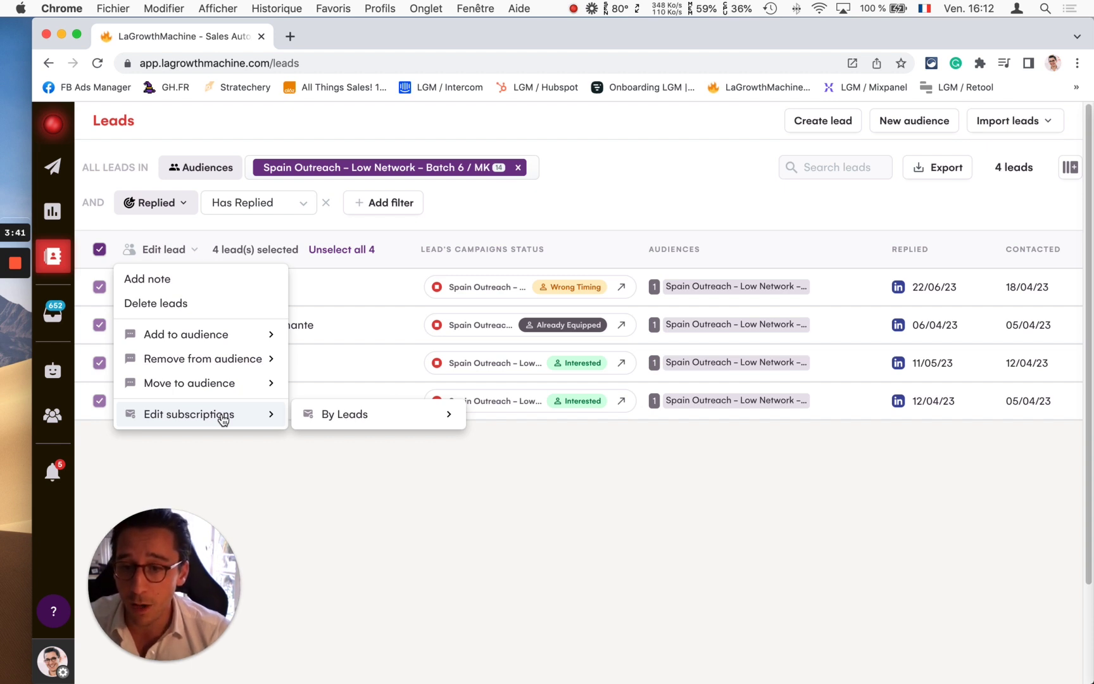
{"action": "left_click", "coordinate": [211, 338]}
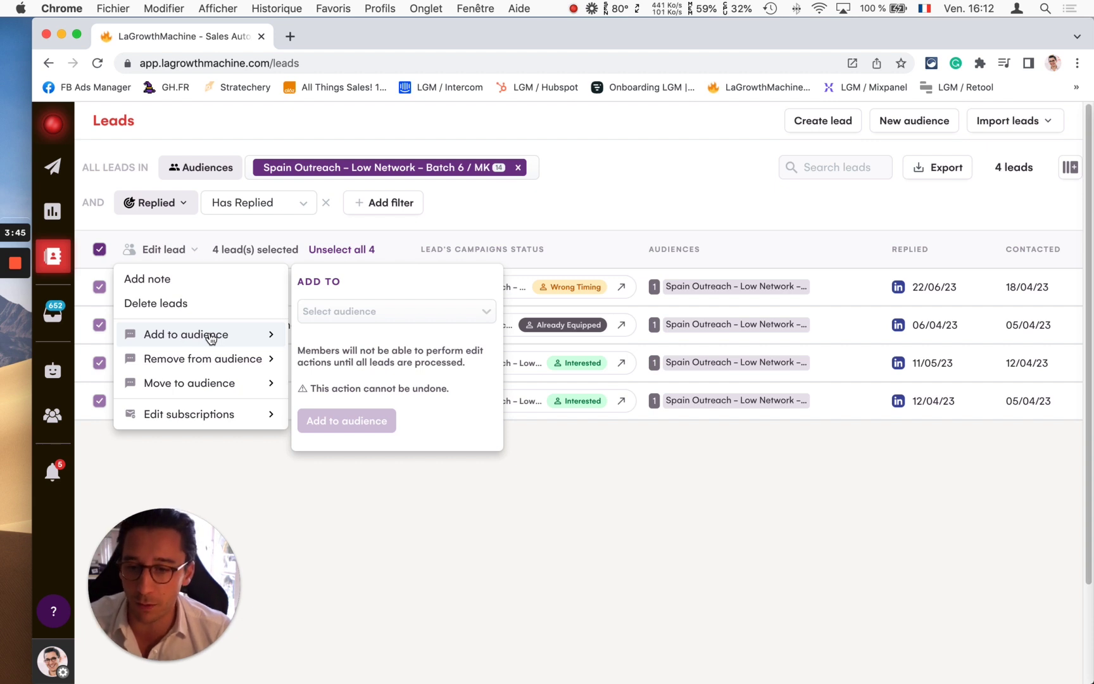
{"action": "left_click", "coordinate": [843, 511]}
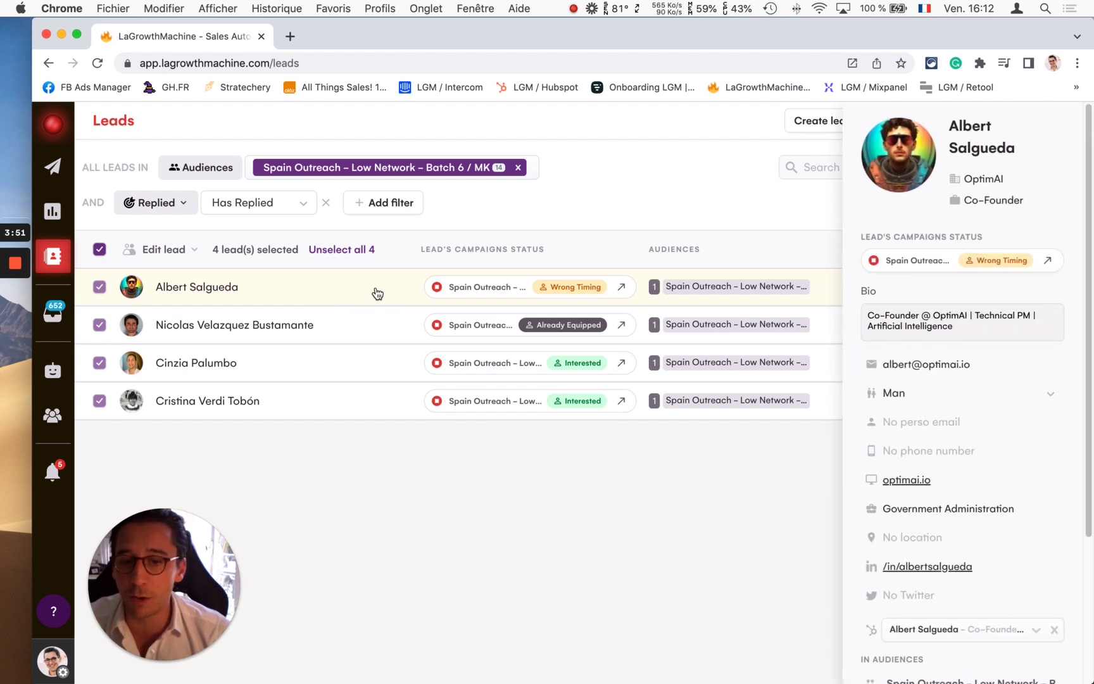
{"action": "mouse_move", "coordinate": [966, 260]}
{"action": "left_click", "coordinate": [978, 269]}
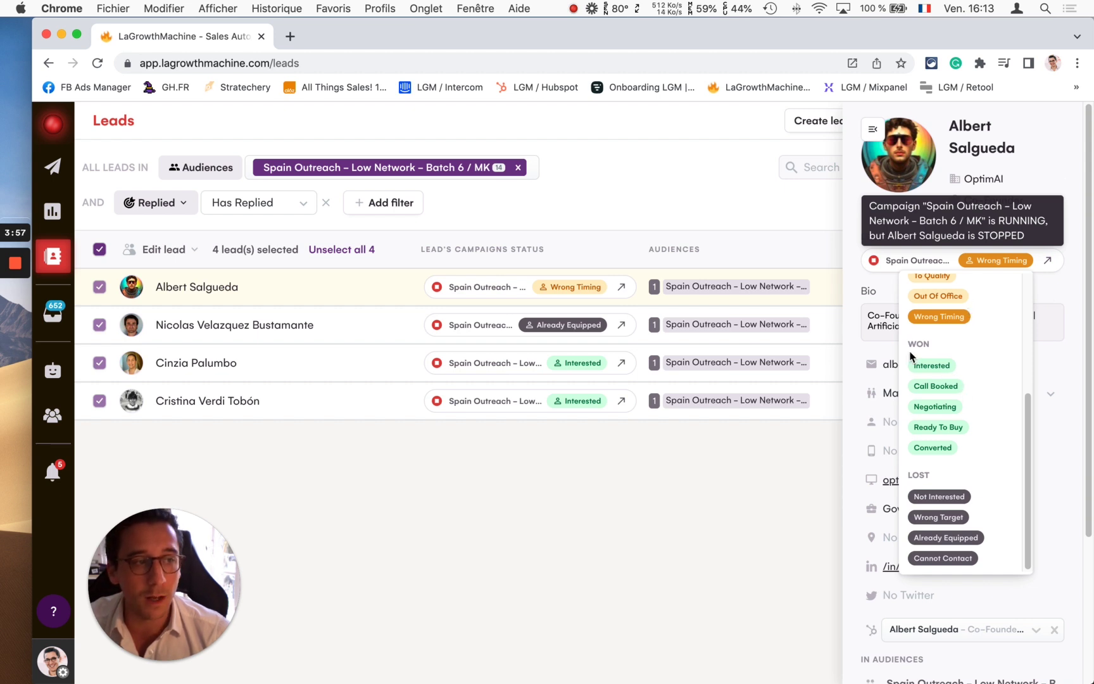
- Expand the lead's campaign event history and perso email field, then close the profile
{"action": "scroll", "coordinate": [712, 380], "scroll_direction": "right", "scroll_amount": 5}
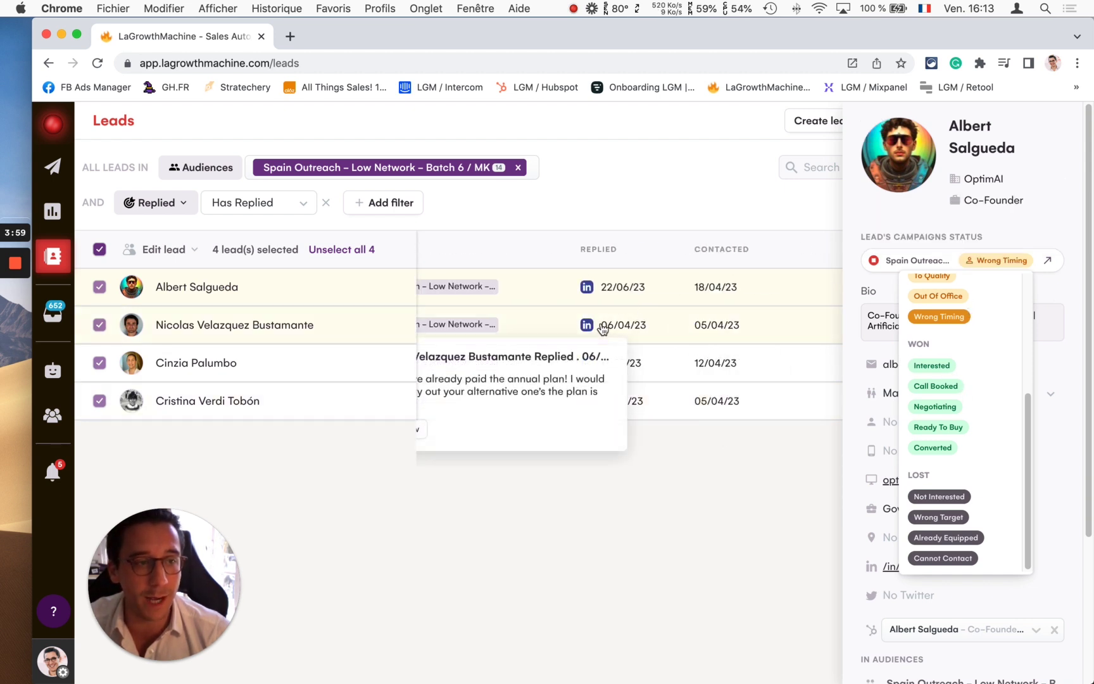
{"action": "left_click", "coordinate": [903, 261]}
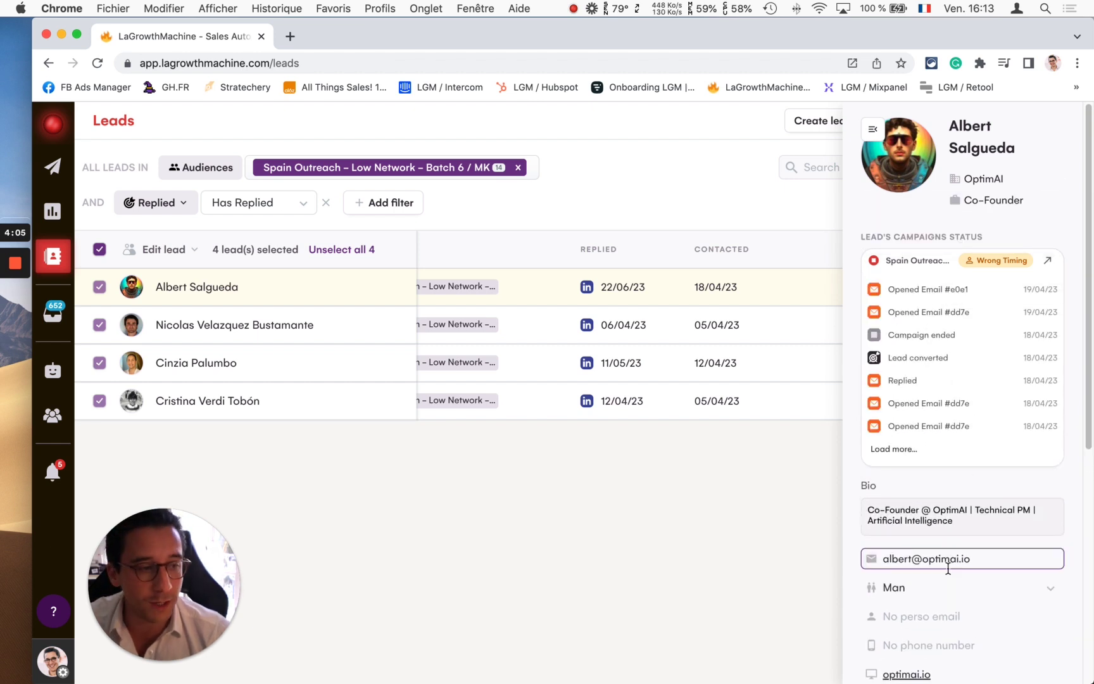
{"action": "scroll", "coordinate": [922, 557], "scroll_direction": "down", "scroll_amount": 3}
{"action": "left_click", "coordinate": [921, 475]}
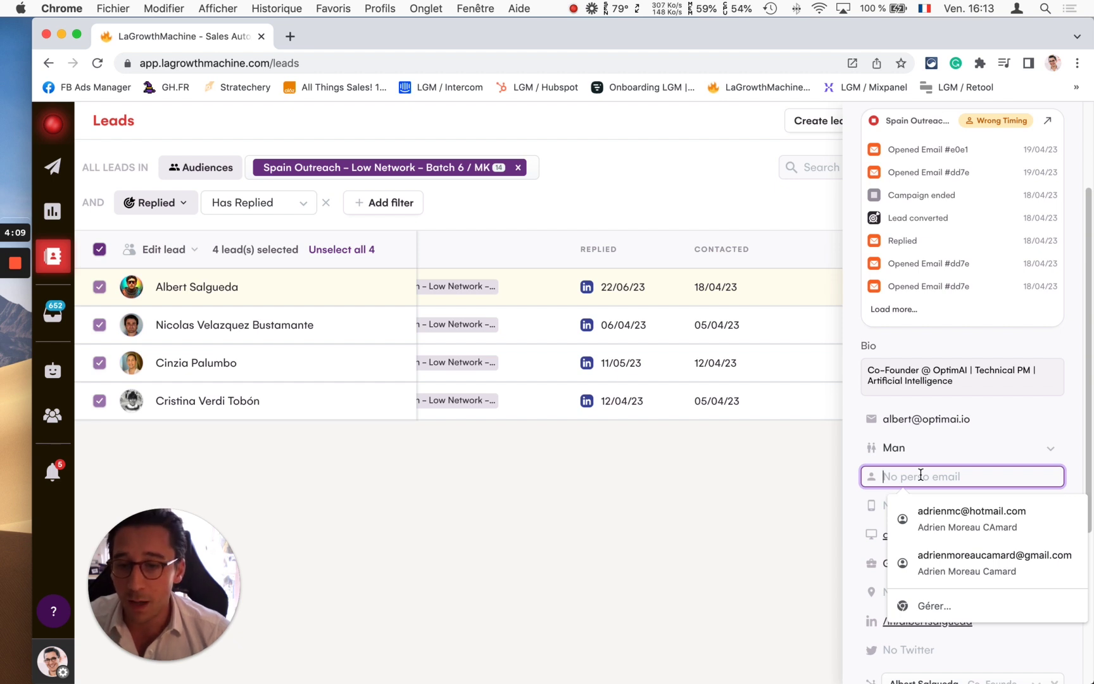
{"action": "left_click", "coordinate": [626, 439]}
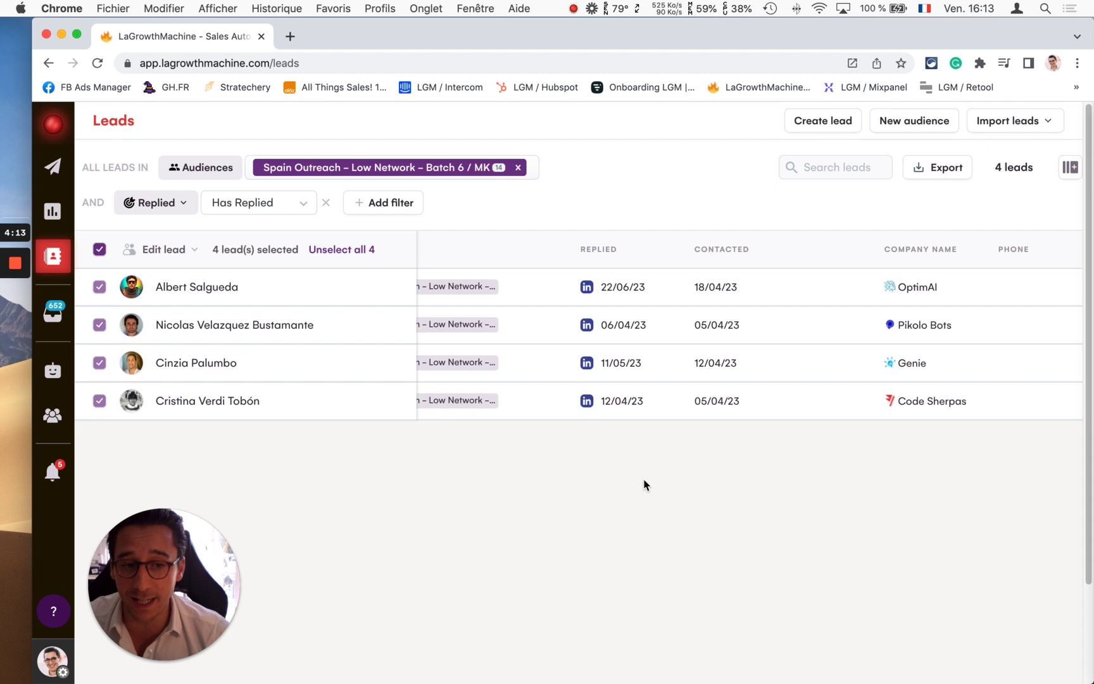
{"action": "scroll", "coordinate": [645, 485], "scroll_direction": "left", "scroll_amount": 3}
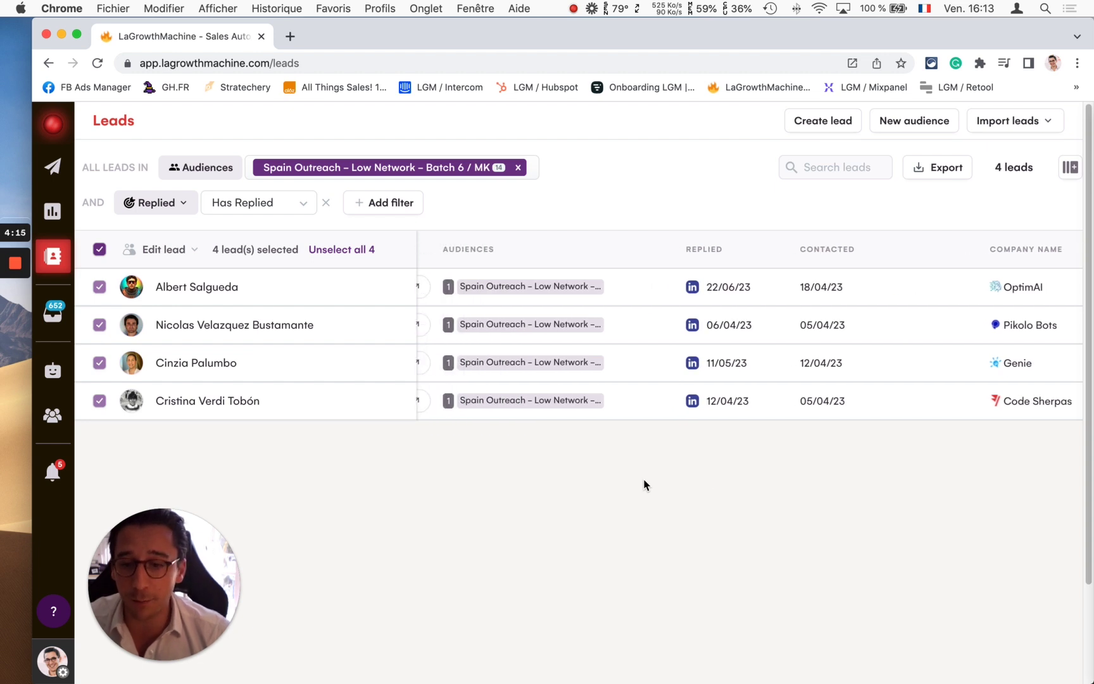
- Export the four Has Replied leads to a file, then open the Intercom help chat
{"action": "left_click", "coordinate": [922, 175]}
{"action": "left_click_drag", "start_coordinate": [188, 551], "coordinate": [607, 551]}
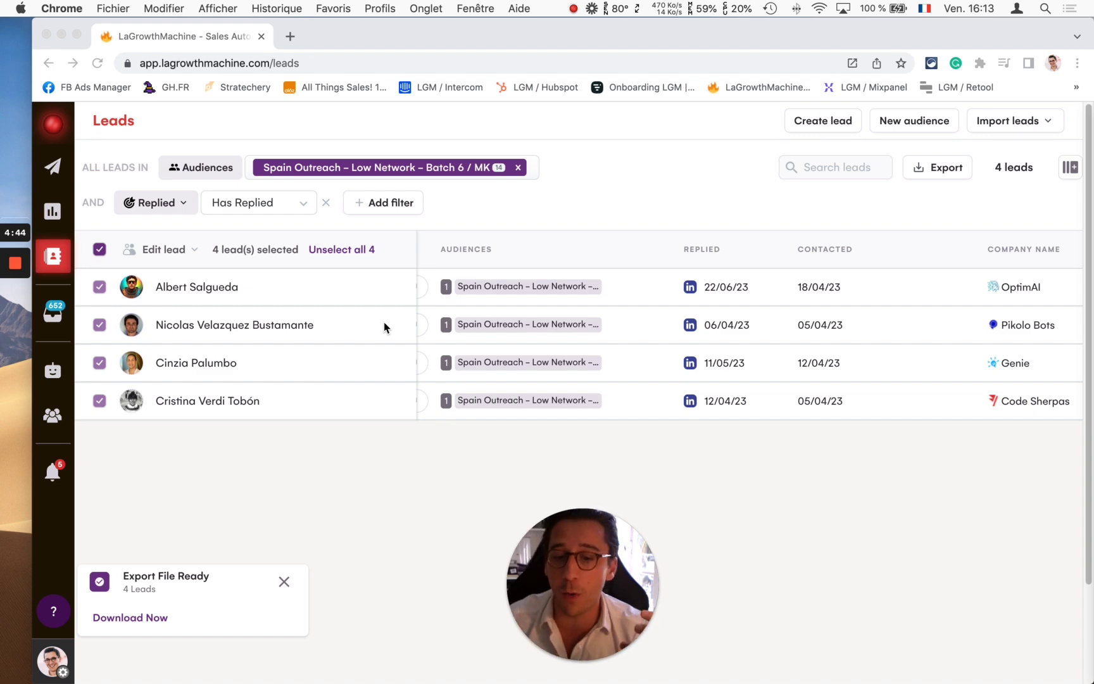
{"action": "left_click", "coordinate": [58, 612]}
{"action": "left_click", "coordinate": [57, 612]}
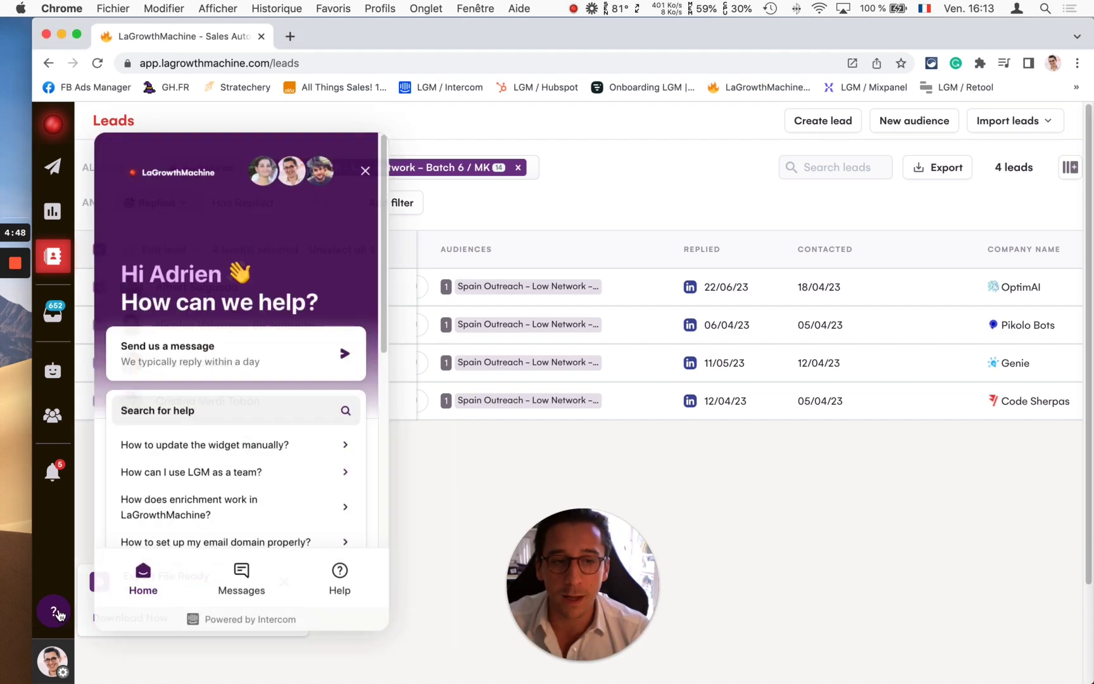